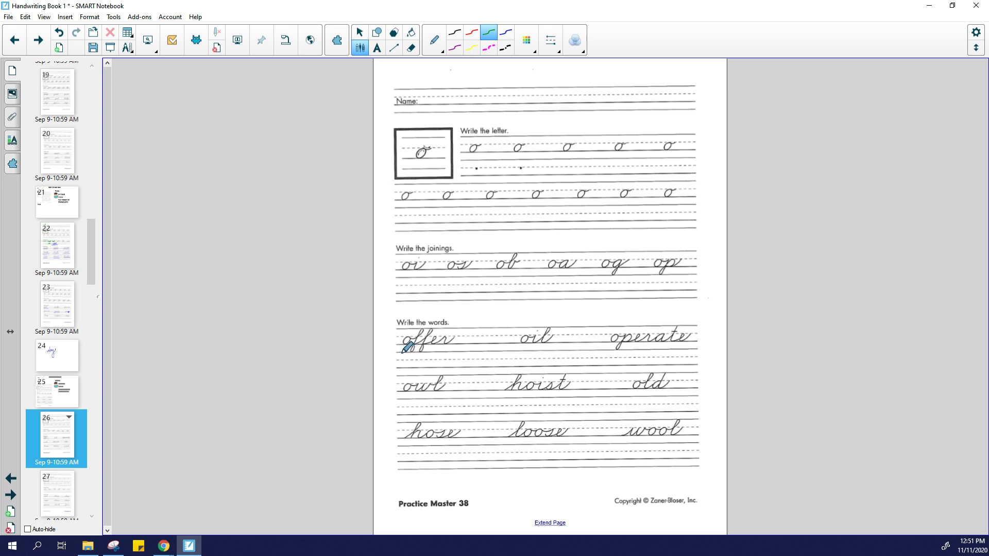
# Underline offer, oil, operate, owl, old, hose and wool in green, and trace the model o.
pyautogui.moveTo(402, 353); pyautogui.dragTo(450, 354)
pyautogui.moveTo(512, 353); pyautogui.dragTo(552, 352)
pyautogui.moveTo(611, 350); pyautogui.dragTo(691, 349)
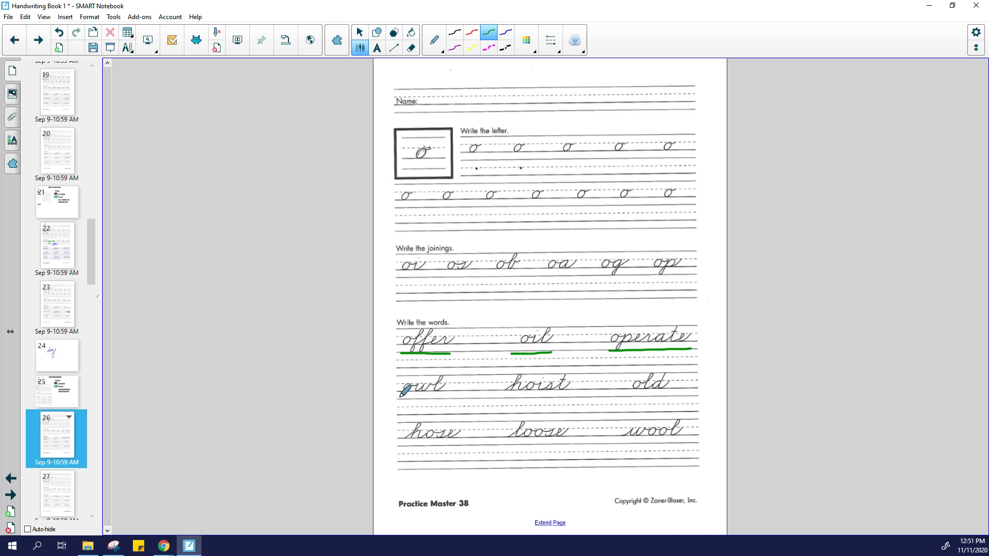
pyautogui.moveTo(400, 397)
pyautogui.mouseDown()
pyautogui.moveTo(573, 398)
pyautogui.moveTo(542, 393)
pyautogui.mouseUp()
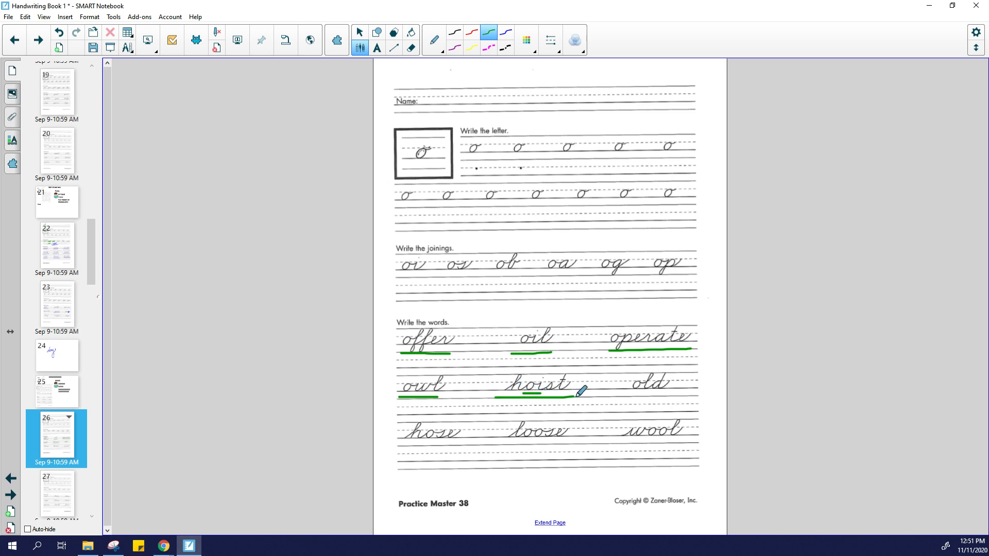
pyautogui.moveTo(621, 395); pyautogui.dragTo(673, 395)
pyautogui.moveTo(398, 444); pyautogui.dragTo(578, 444)
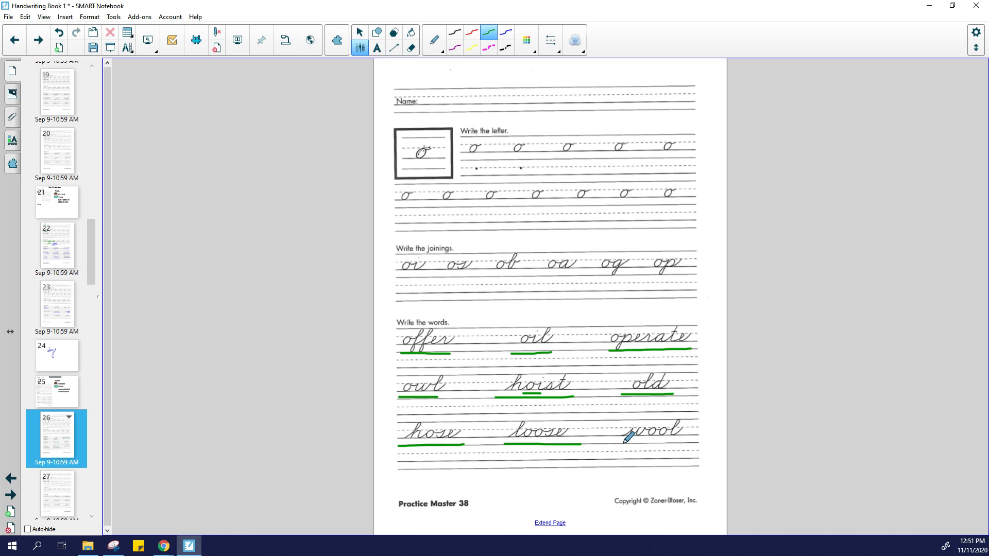
pyautogui.moveTo(620, 442); pyautogui.dragTo(689, 441)
pyautogui.moveTo(426, 153); pyautogui.dragTo(429, 148)
# Add a blank page and write 'hoist' in green cursive with a small arrow at the o-i join.
pyautogui.click(59, 48)
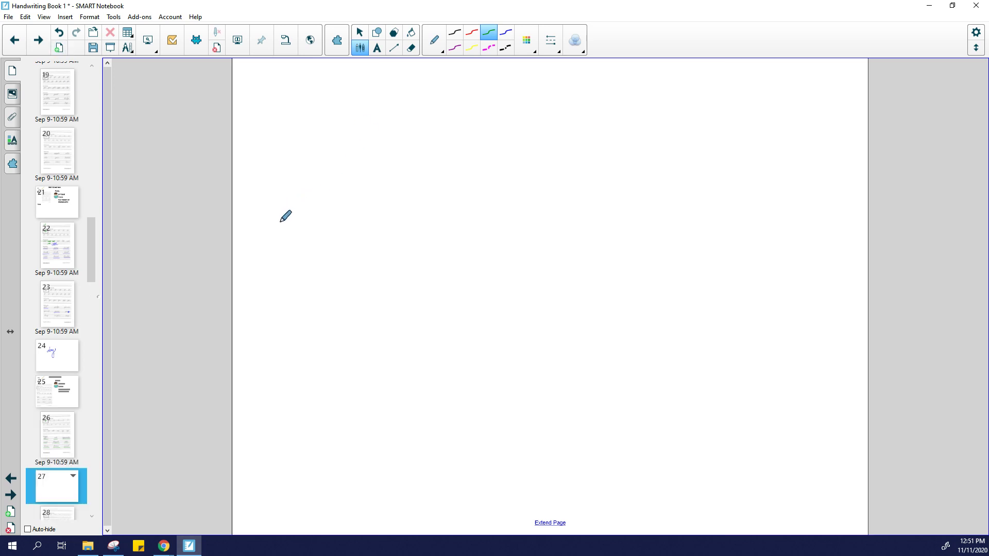
pyautogui.moveTo(278, 222)
pyautogui.mouseDown()
pyautogui.moveTo(300, 211)
pyautogui.moveTo(330, 126)
pyautogui.moveTo(310, 231)
pyautogui.moveTo(317, 195)
pyautogui.moveTo(334, 185)
pyautogui.moveTo(340, 220)
pyautogui.moveTo(361, 190)
pyautogui.moveTo(374, 190)
pyautogui.moveTo(367, 184)
pyautogui.moveTo(350, 203)
pyautogui.moveTo(382, 217)
pyautogui.moveTo(380, 186)
pyautogui.moveTo(410, 174)
pyautogui.moveTo(402, 186)
pyautogui.moveTo(427, 202)
pyautogui.moveTo(444, 170)
pyautogui.moveTo(450, 202)
pyautogui.moveTo(437, 206)
pyautogui.moveTo(497, 153)
pyautogui.moveTo(495, 194)
pyautogui.moveTo(547, 202)
pyautogui.mouseUp()
pyautogui.moveTo(476, 163); pyautogui.dragTo(569, 169)
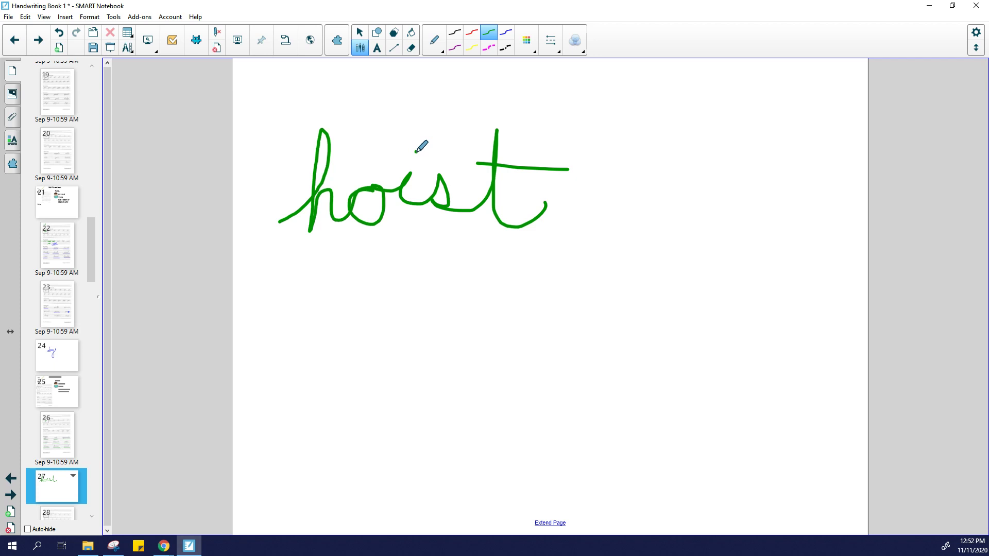
pyautogui.moveTo(390, 160); pyautogui.dragTo(389, 181)
# With the blue pen, retrace the join into the o of 'hoist' and write 'oil' beneath it.
pyautogui.click(505, 33)
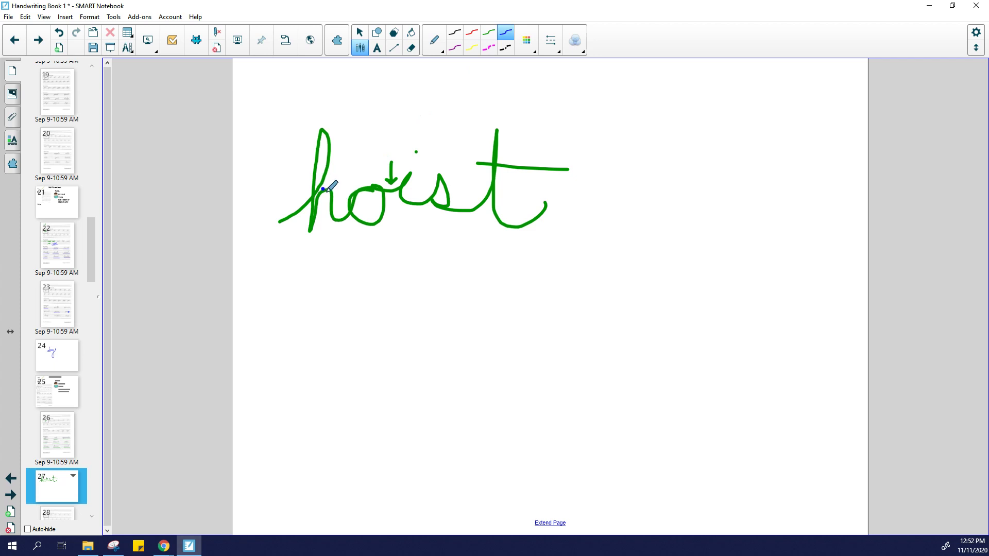
pyautogui.moveTo(323, 189)
pyautogui.mouseDown()
pyautogui.moveTo(333, 211)
pyautogui.moveTo(372, 192)
pyautogui.moveTo(361, 187)
pyautogui.moveTo(353, 206)
pyautogui.moveTo(381, 215)
pyautogui.moveTo(382, 187)
pyautogui.moveTo(373, 190)
pyautogui.moveTo(404, 182)
pyautogui.mouseUp()
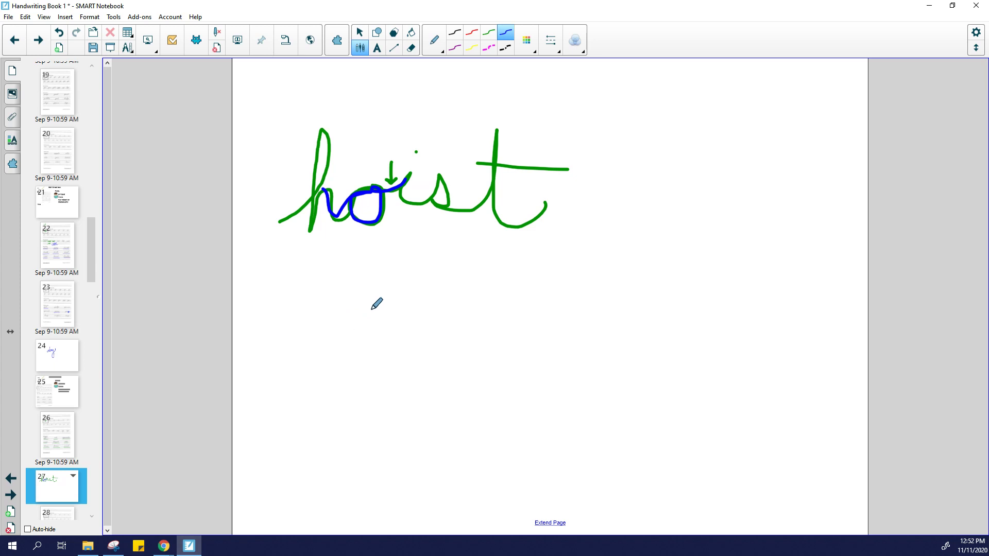
pyautogui.moveTo(372, 309)
pyautogui.mouseDown()
pyautogui.moveTo(355, 324)
pyautogui.moveTo(394, 358)
pyautogui.moveTo(371, 312)
pyautogui.moveTo(424, 310)
pyautogui.moveTo(437, 348)
pyautogui.moveTo(462, 282)
pyautogui.moveTo(458, 337)
pyautogui.moveTo(507, 332)
pyautogui.mouseUp()
pyautogui.click(427, 302)
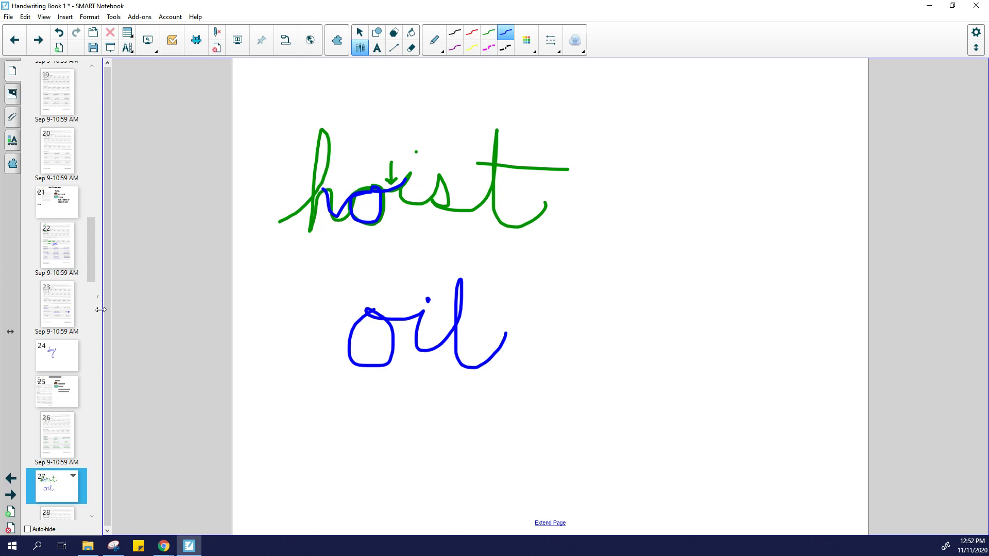
pyautogui.click(82, 436)
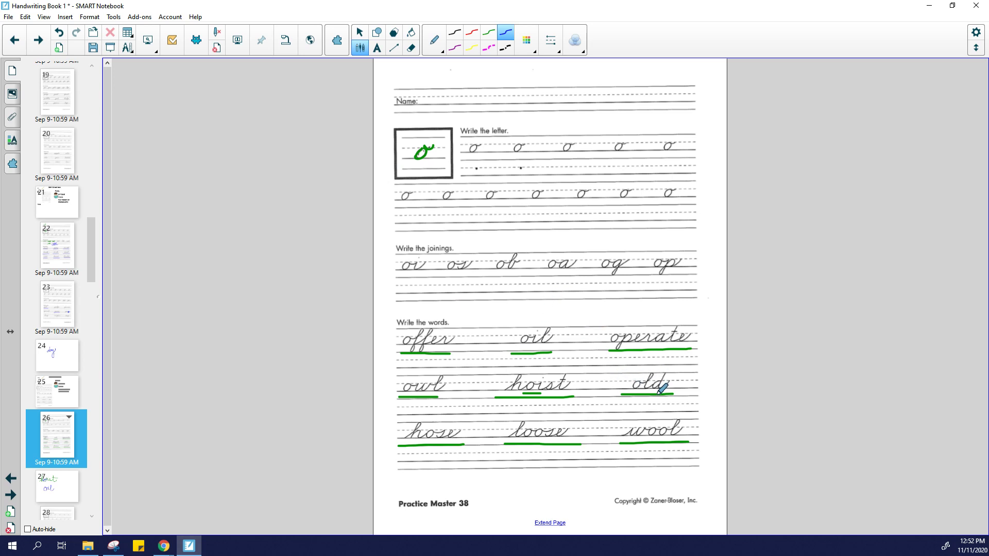
pyautogui.click(61, 485)
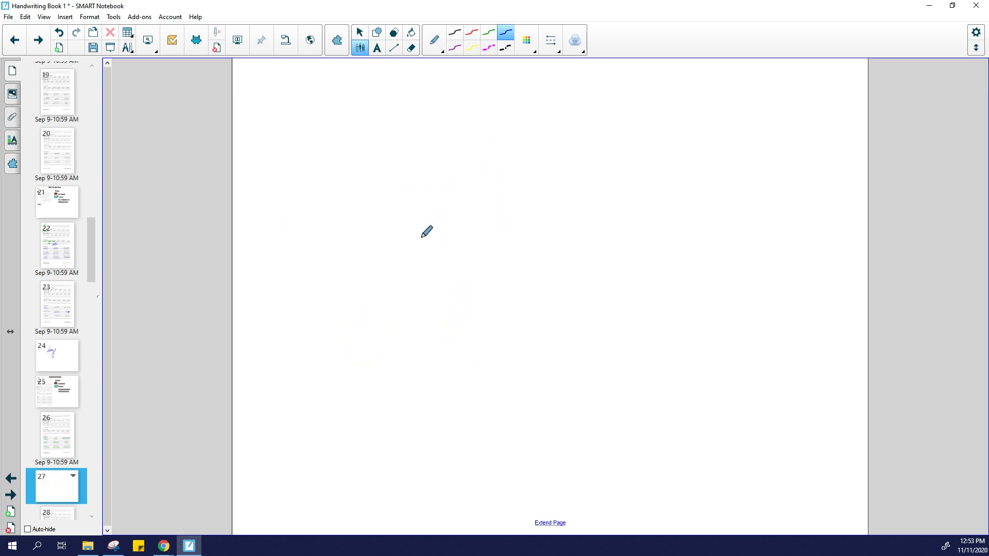
# Write 'old' in large blue cursive on page 27.
pyautogui.moveTo(427, 243)
pyautogui.mouseDown()
pyautogui.moveTo(404, 294)
pyautogui.moveTo(445, 289)
pyautogui.moveTo(431, 241)
pyautogui.moveTo(466, 239)
pyautogui.moveTo(479, 182)
pyautogui.moveTo(473, 273)
pyautogui.moveTo(492, 300)
pyautogui.moveTo(509, 255)
pyautogui.moveTo(534, 251)
pyautogui.moveTo(511, 249)
pyautogui.moveTo(517, 297)
pyautogui.moveTo(538, 256)
pyautogui.moveTo(538, 173)
pyautogui.moveTo(527, 234)
pyautogui.moveTo(600, 270)
pyautogui.moveTo(607, 261)
pyautogui.mouseUp()
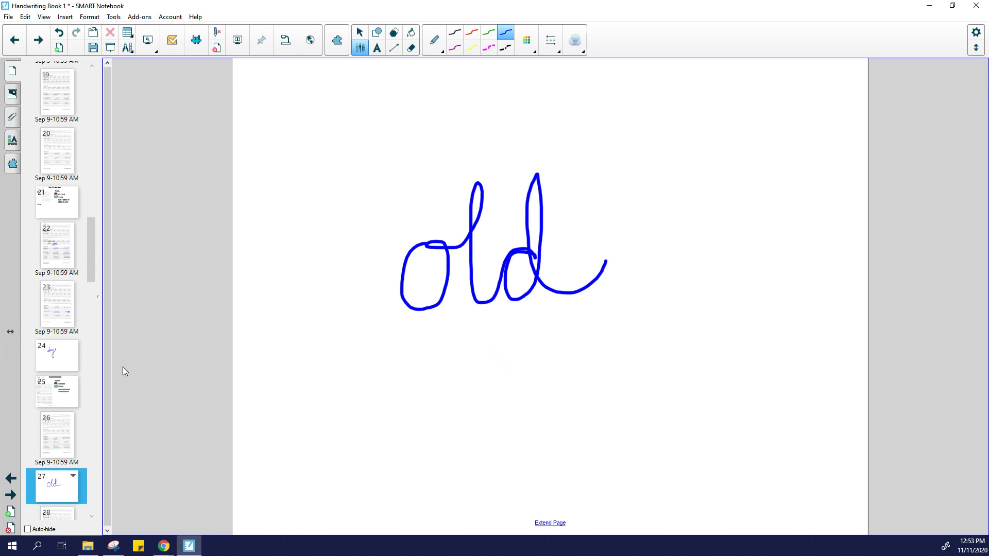
# Return to the page 26 letter O worksheet via the Page Sorter and maximize the window.
pyautogui.click(952, 5)
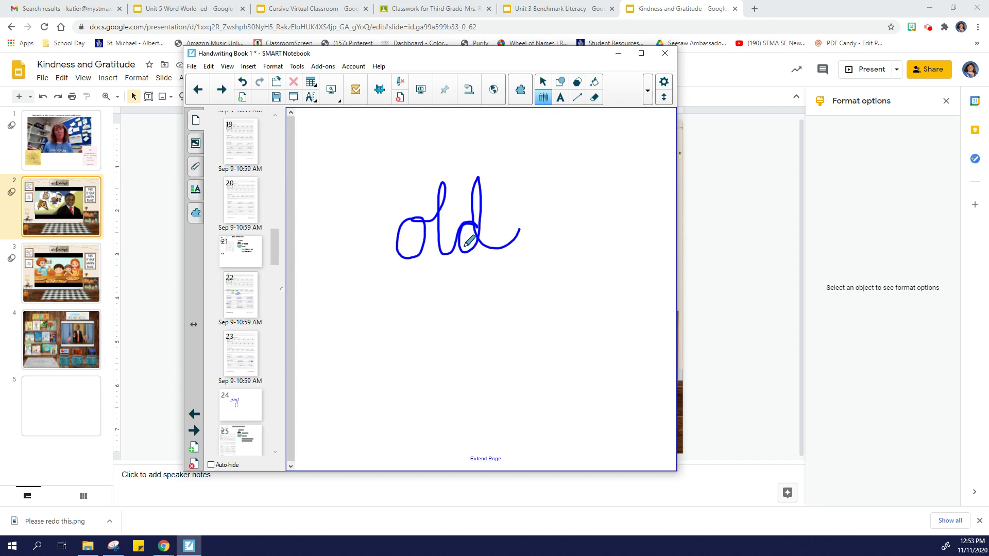
pyautogui.click(234, 367)
pyautogui.scroll(-3, 237, 387)
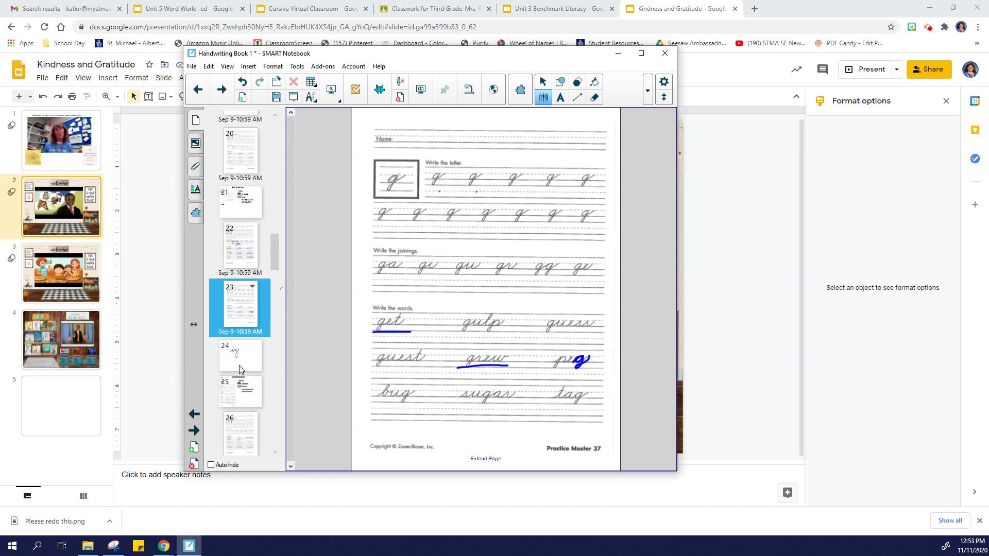
pyautogui.click(235, 403)
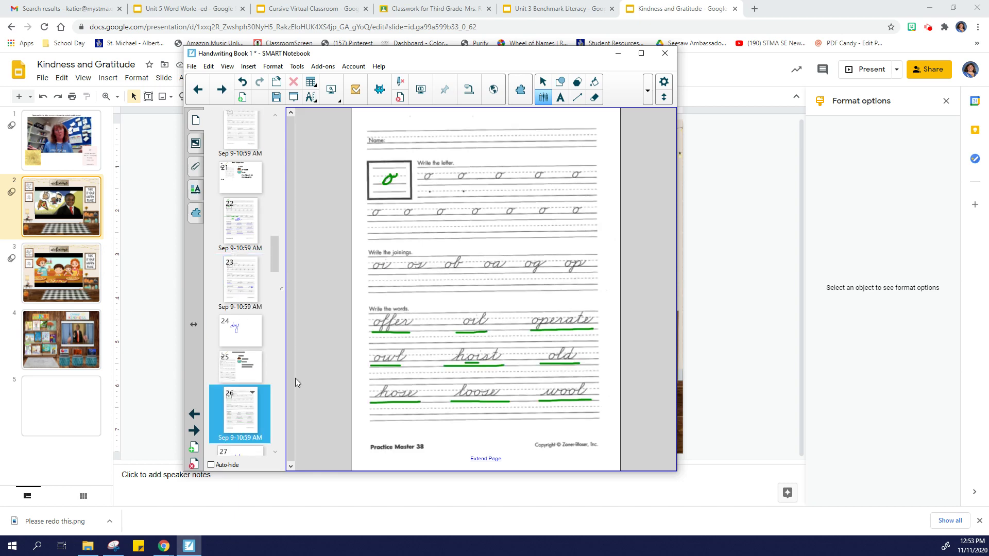
pyautogui.click(642, 53)
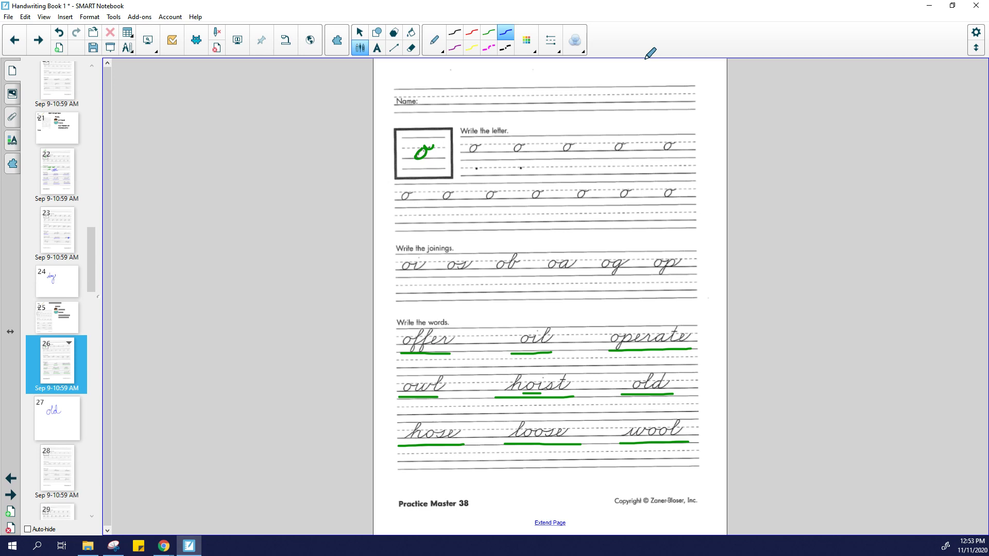